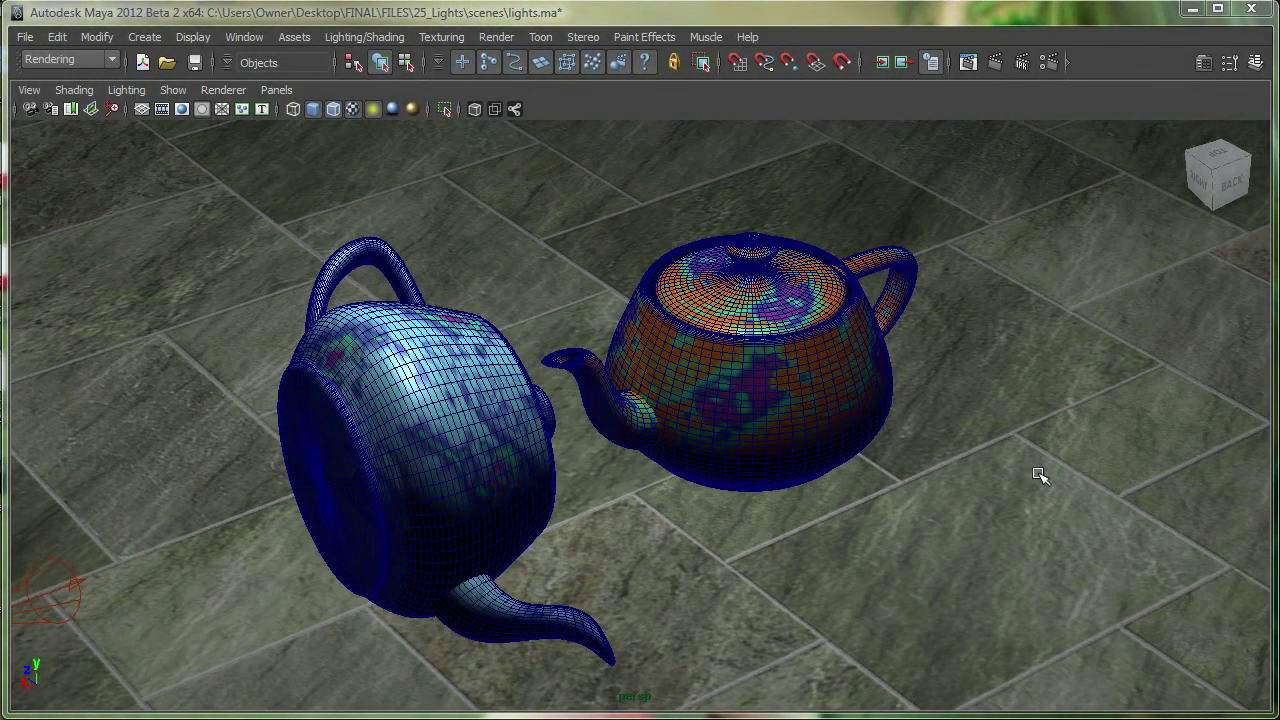
# Pick the Main light and then the Bounce light in the scene hierarchy to identify them
pyautogui.click(246, 38)
pyautogui.click(287, 184)
pyautogui.click(195, 351)
pyautogui.click(216, 373)
pyautogui.click(410, 117)
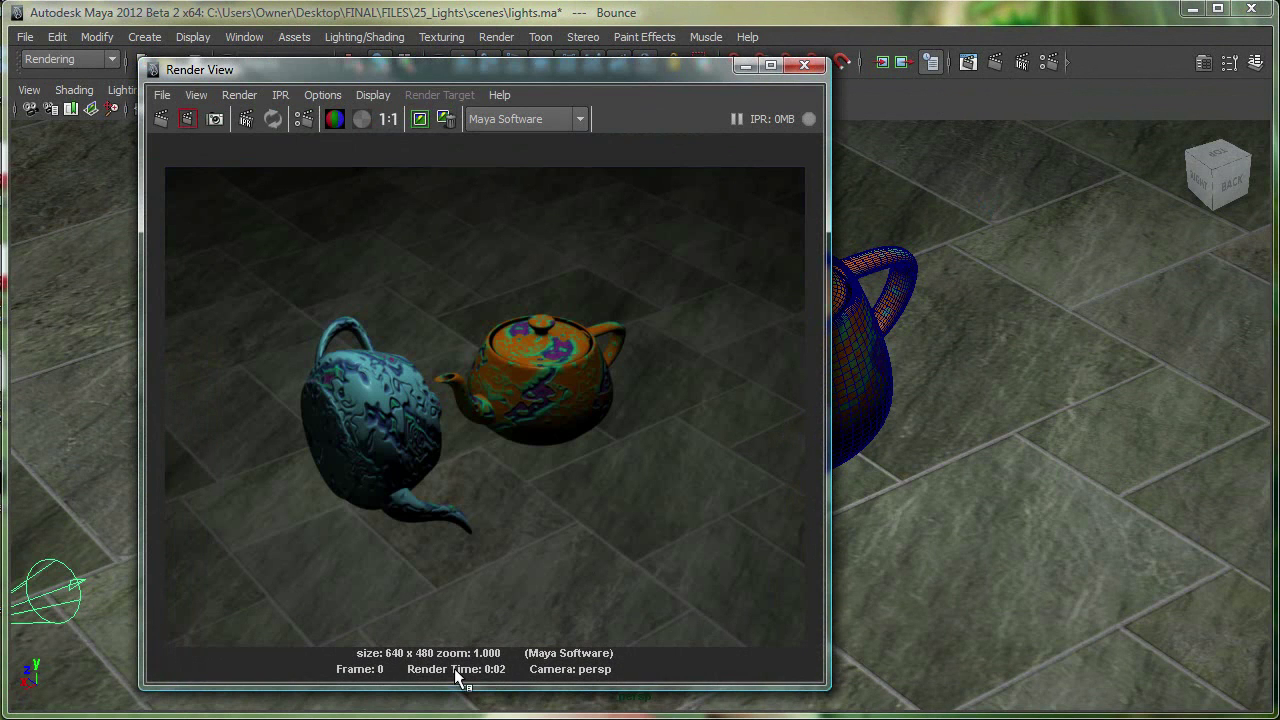
# Keep the current teapot render in the Render View for comparison and minimize the render window
pyautogui.click(421, 118)
pyautogui.moveTo(501, 77); pyautogui.dragTo(670, 74)
pyautogui.click(826, 64)
# Select the Main light from the scene hierarchy and show its attributes
pyautogui.click(251, 37)
pyautogui.click(271, 182)
pyautogui.click(200, 352)
pyautogui.click(409, 118)
pyautogui.hotkey('ctrl', 'a')
# Enable Use Depth Map Shadows in the shadow attributes of the Main light
pyautogui.moveTo(1258, 370); pyautogui.dragTo(1258, 415)
pyautogui.click(979, 352)
pyautogui.click(905, 360)
pyautogui.click(1014, 381)
# Render the teapots with depth map shadows, and keep the image after comparing it with the stored render
pyautogui.click(243, 718)
pyautogui.click(243, 117)
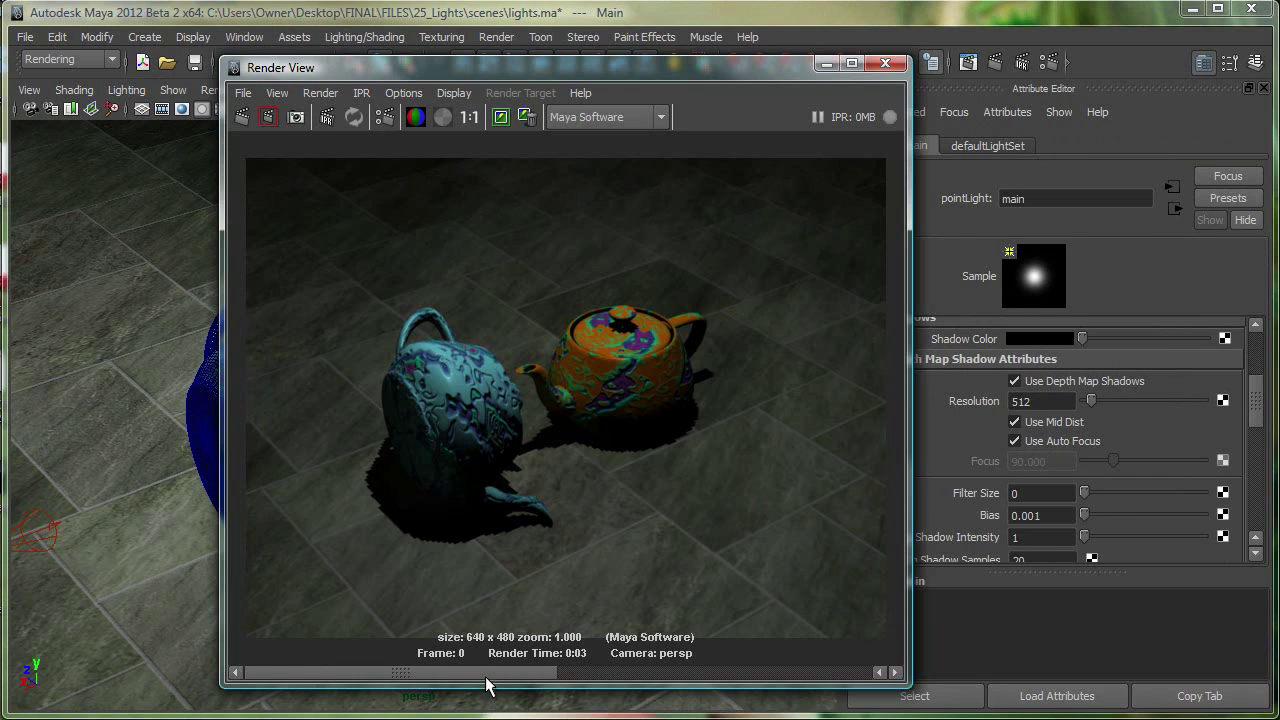
pyautogui.moveTo(486, 677); pyautogui.dragTo(451, 677)
pyautogui.click(500, 117)
pyautogui.moveTo(734, 72); pyautogui.dragTo(675, 72)
# Set the Filter Size of the Main light's depth map shadows to 3
pyautogui.click(1038, 495)
pyautogui.write('3')
pyautogui.press('Return')
# Render only a region around both teapots, and store the result to compare it with the previous render
pyautogui.moveTo(295, 319); pyautogui.dragTo(691, 569)
pyautogui.click(209, 117)
pyautogui.click(445, 118)
pyautogui.moveTo(306, 675); pyautogui.dragTo(264, 676)
# Enable Use Ray Trace Shadows in the raytrace shadow attributes of the Main light
pyautogui.moveTo(1257, 404); pyautogui.dragTo(1256, 503)
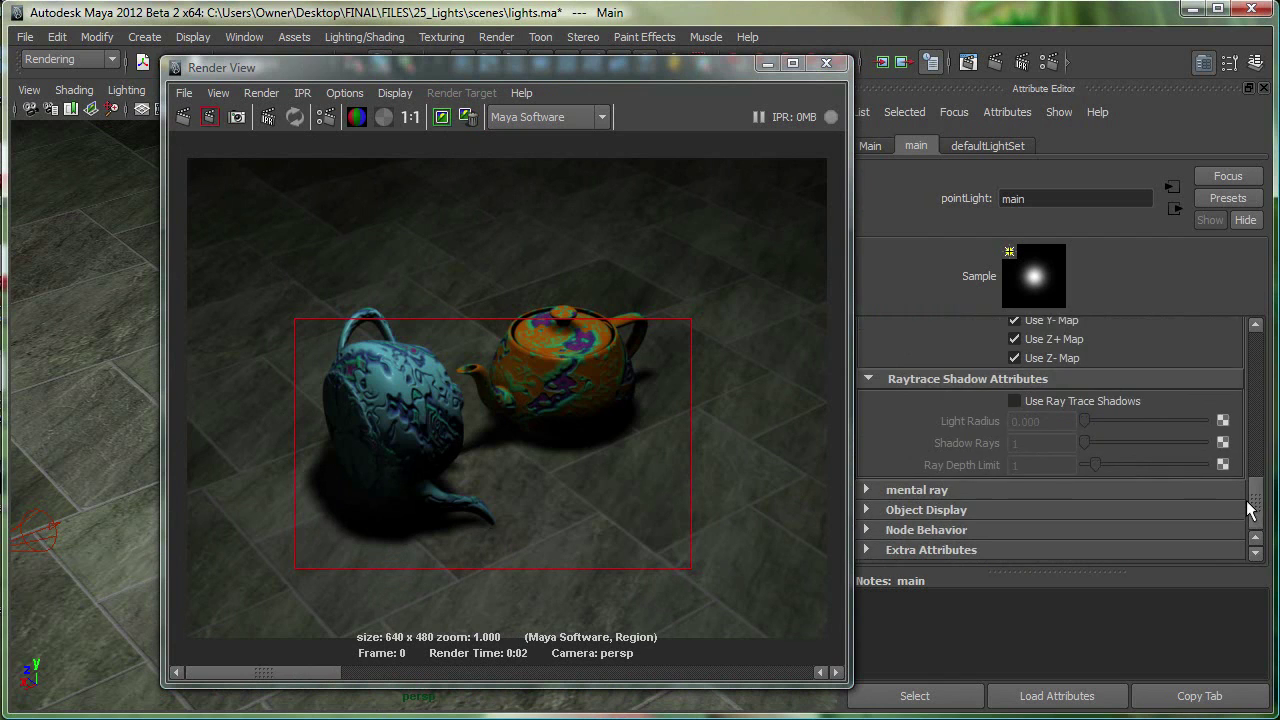
pyautogui.click(1066, 400)
pyautogui.moveTo(575, 68); pyautogui.dragTo(518, 65)
# Turn on Raytracing in the Maya Software render settings
pyautogui.click(1047, 62)
pyautogui.click(641, 149)
pyautogui.moveTo(966, 375); pyautogui.dragTo(967, 498)
pyautogui.click(722, 446)
pyautogui.click(863, 671)
# Render the scene with ray trace shadows and close the Render View
pyautogui.moveTo(578, 67); pyautogui.dragTo(619, 72)
pyautogui.click(166, 117)
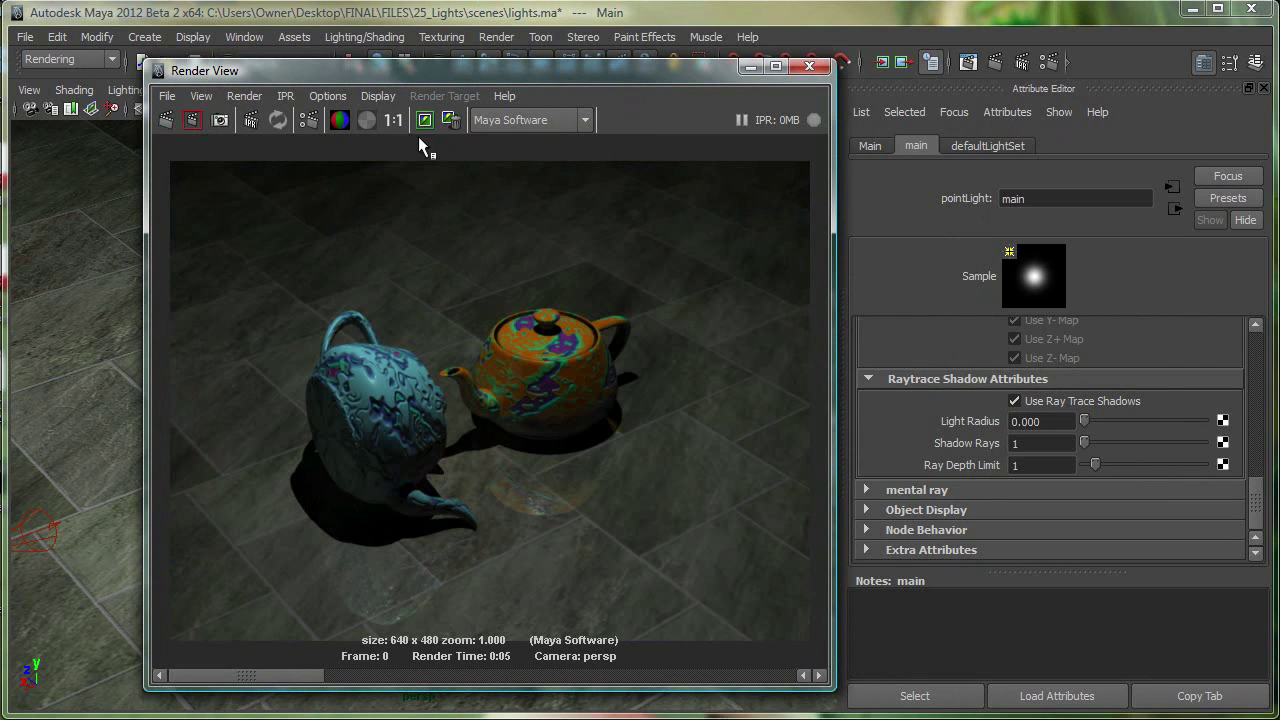
pyautogui.click(810, 68)
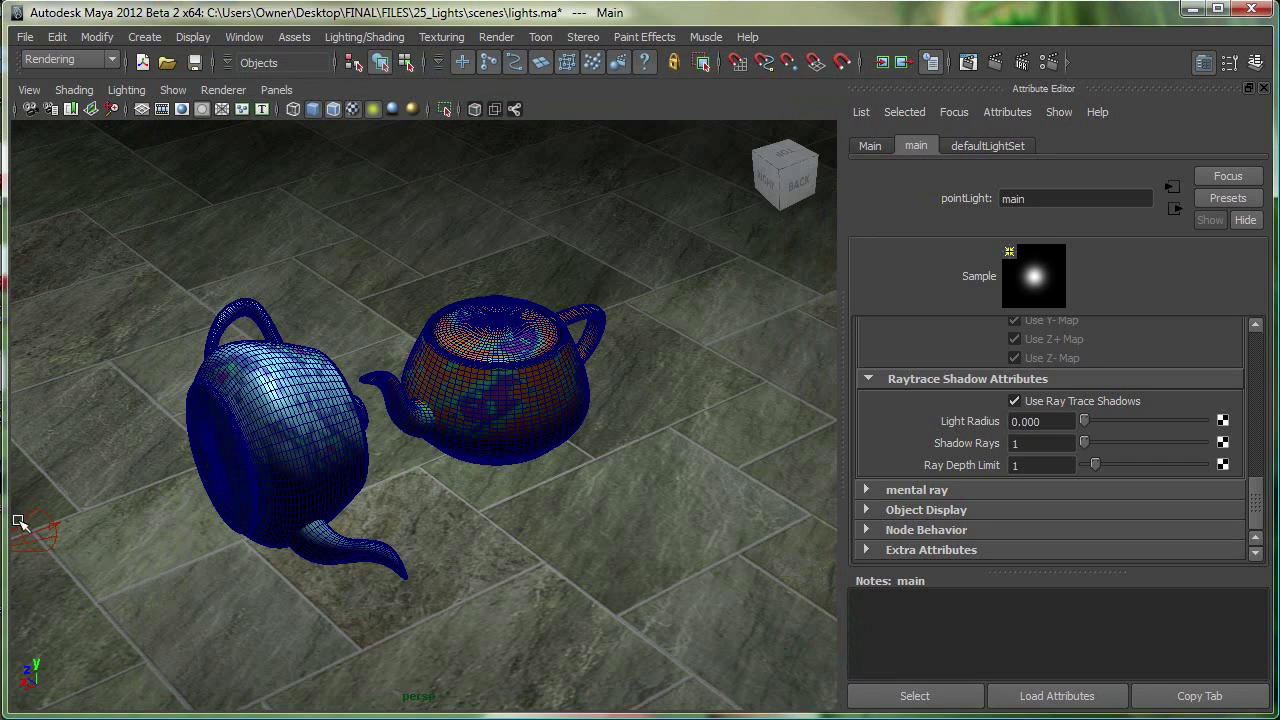